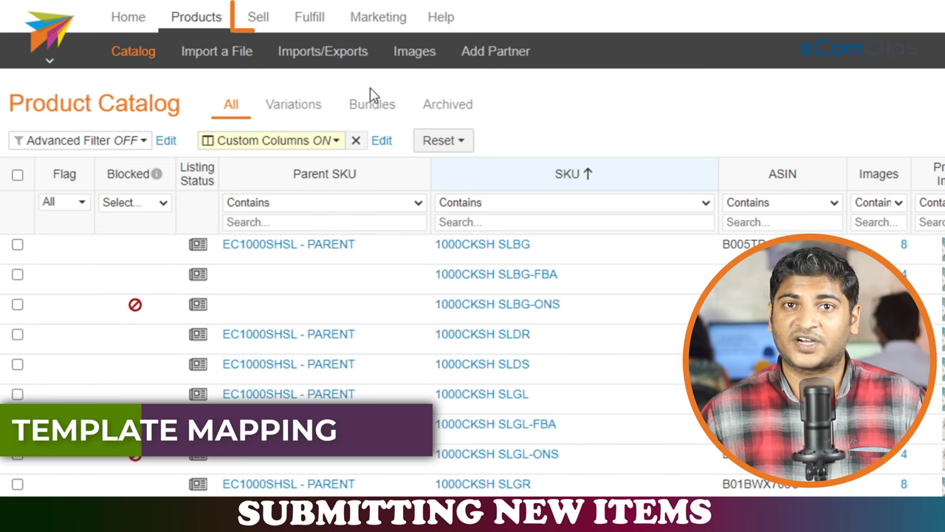
# - Open the Amazon BNM Default template and scroll down to the Feature Bullet and Images rows
pyautogui.click(256, 25)
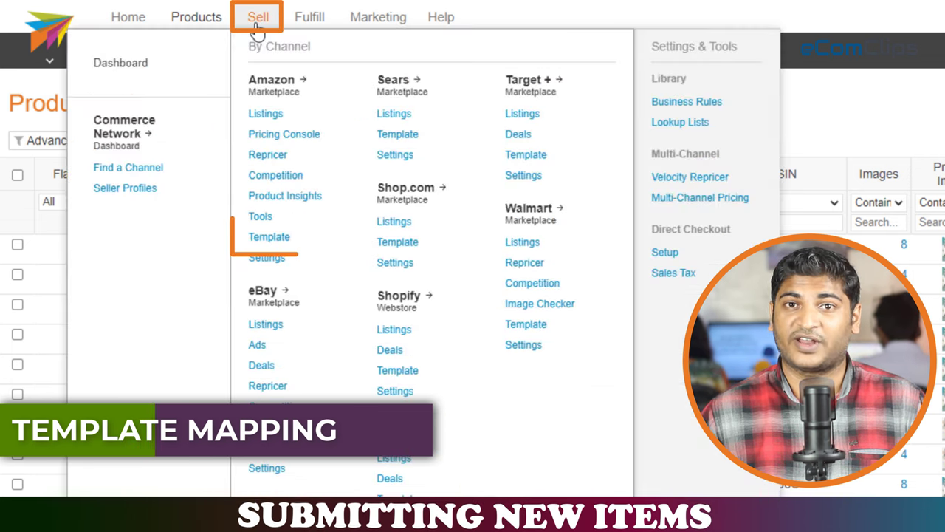
pyautogui.click(275, 93)
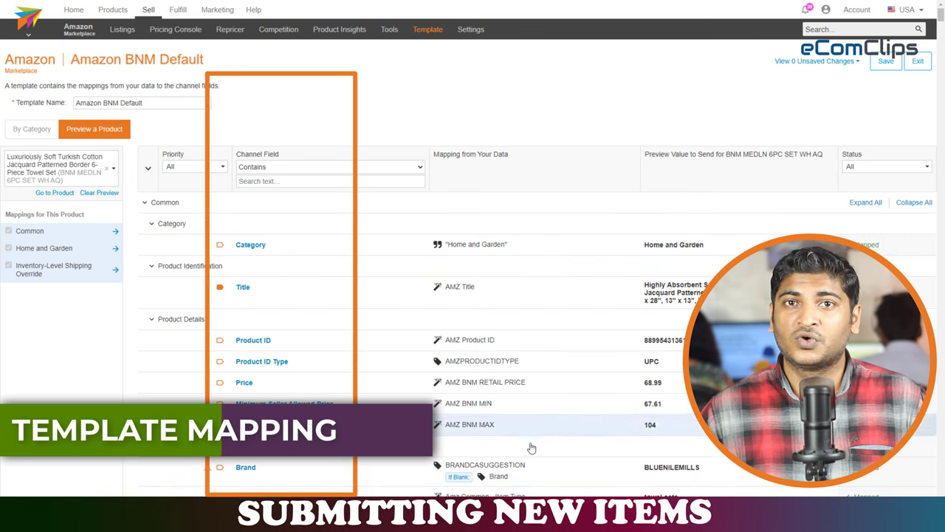
pyautogui.scroll(-8, 340, 290)
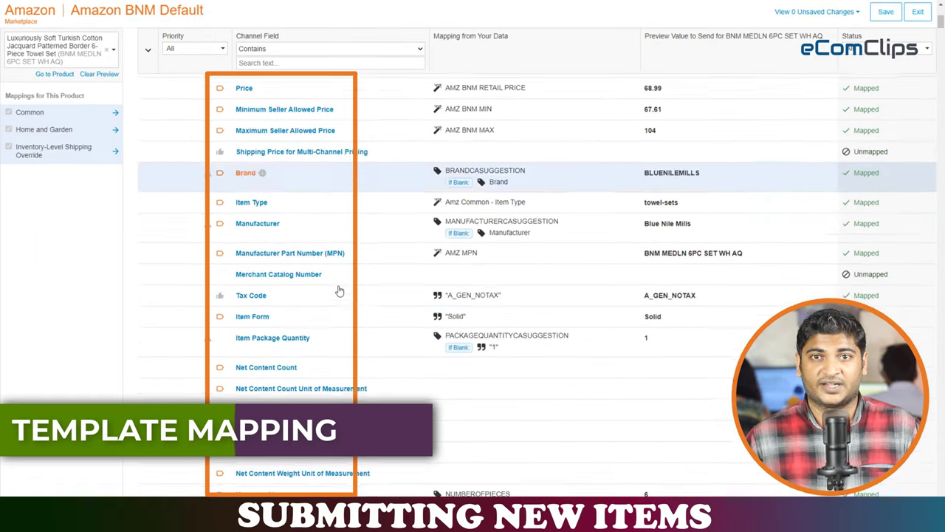
pyautogui.scroll(-10, 342, 289)
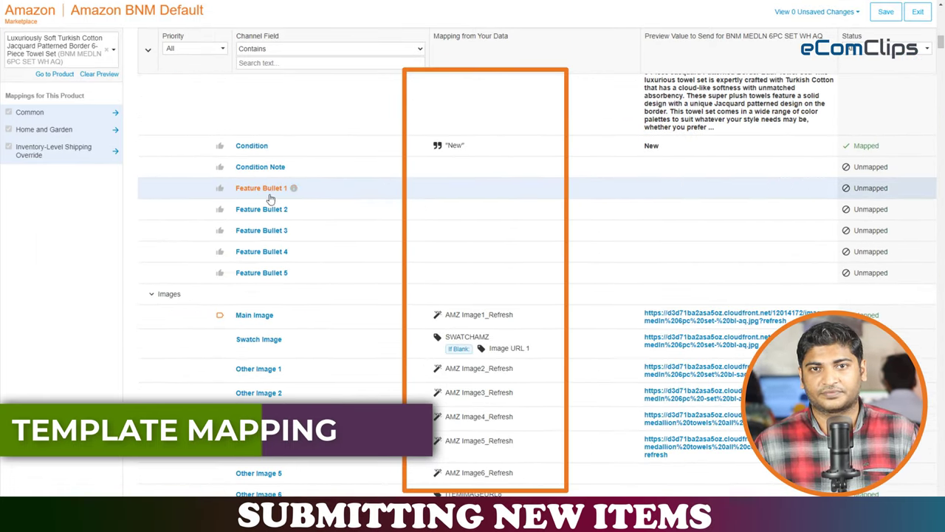
# - Map Amazon's Feature Bullet 1 to the FEATURE1 product field and save the template
pyautogui.click(489, 191)
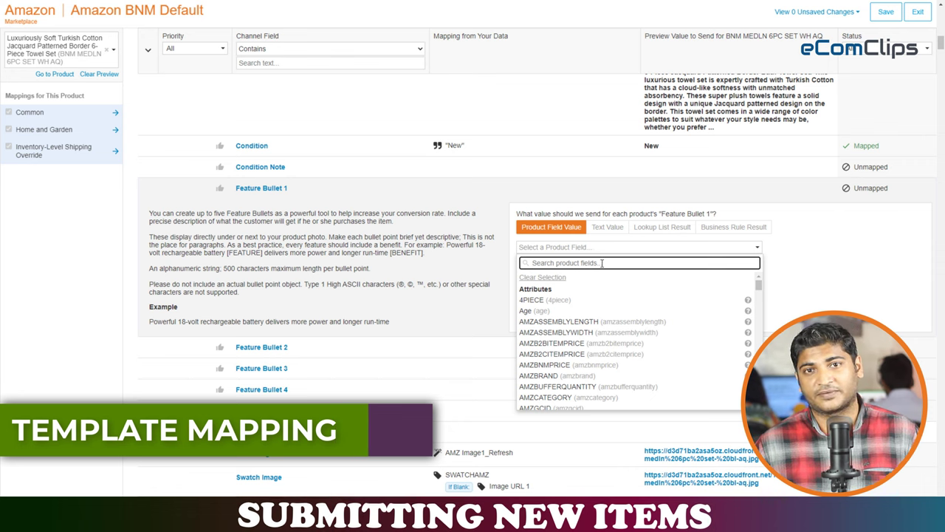
pyautogui.write('ure')
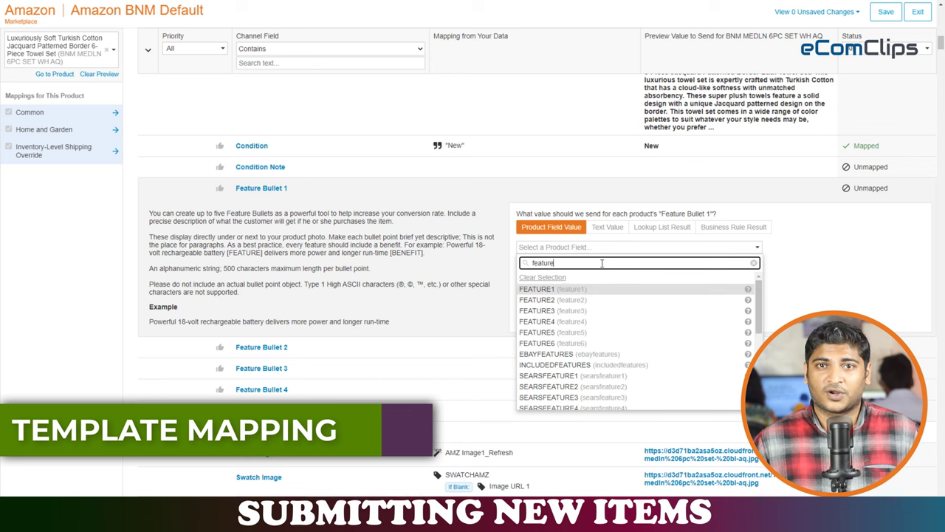
pyautogui.click(551, 290)
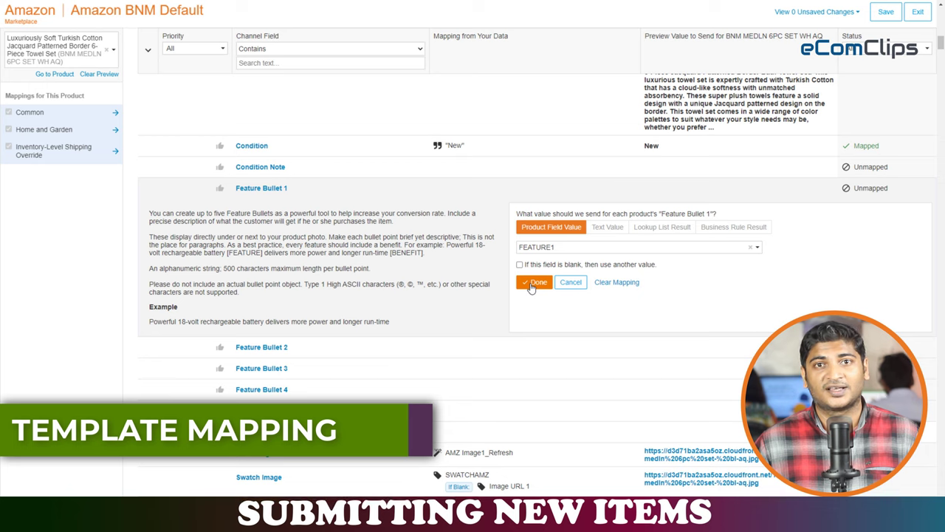
pyautogui.click(535, 283)
pyautogui.click(886, 12)
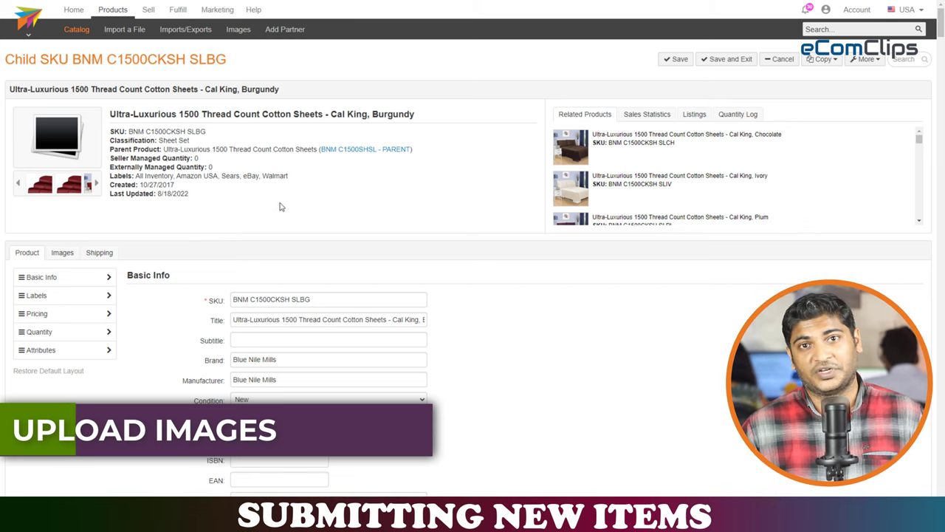
# - Go to the BNM C1500CKSH SLBG product's Images tab and start a bulk image import
pyautogui.click(63, 254)
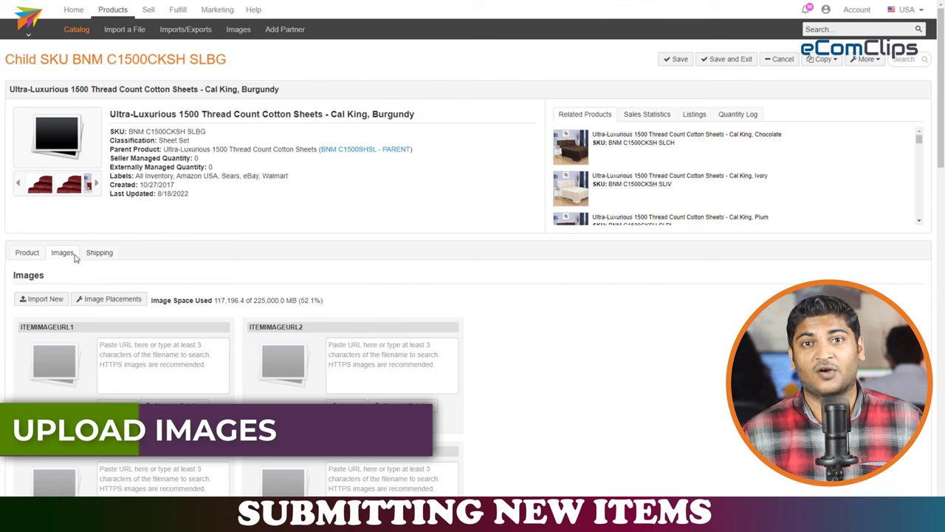
pyautogui.scroll(-3, 233, 240)
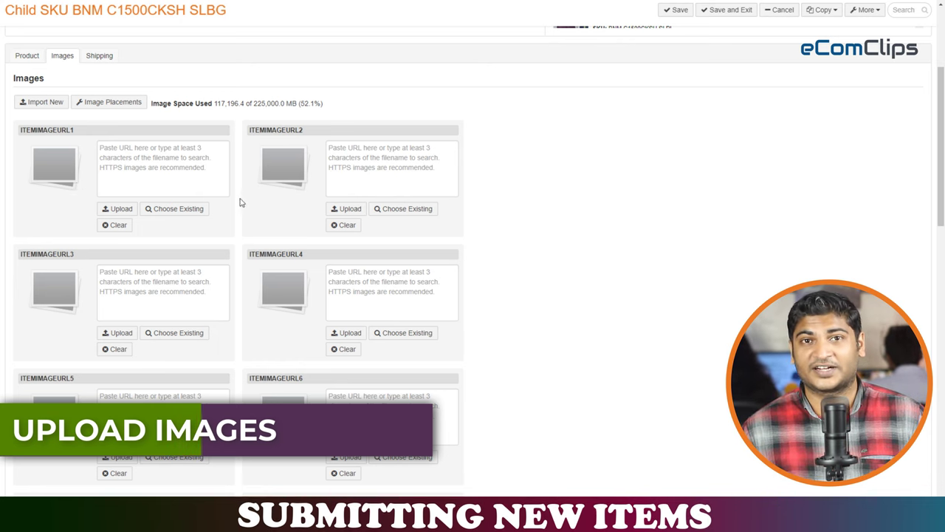
pyautogui.click(45, 103)
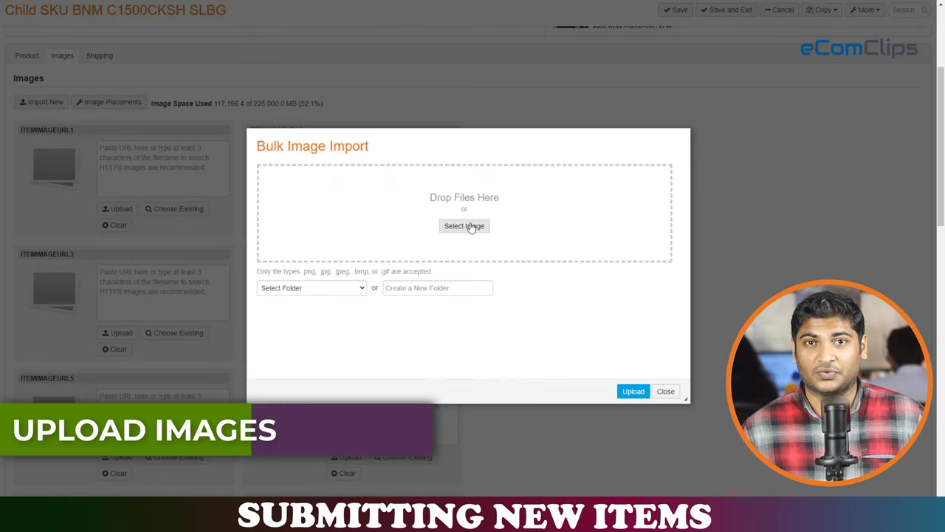
# - Select all four sheet photos from the folder for bulk import
pyautogui.click(464, 226)
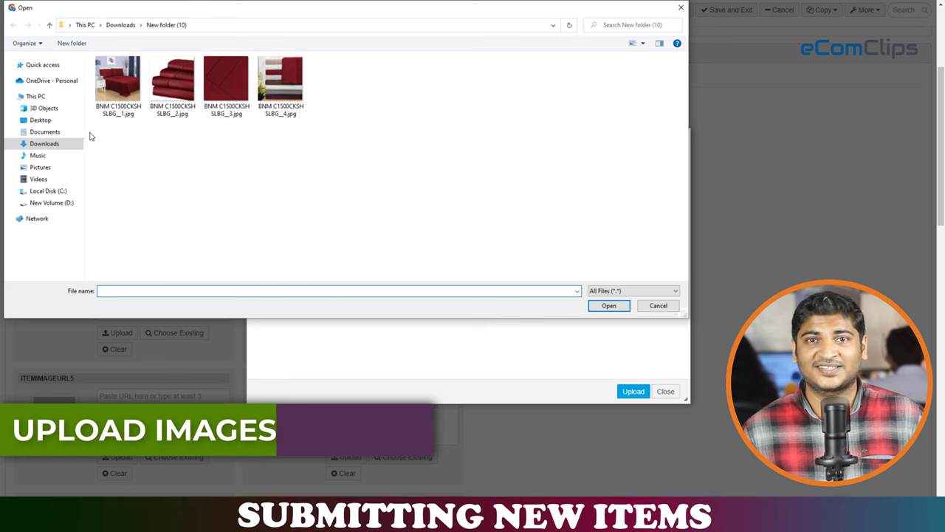
pyautogui.moveTo(88, 136); pyautogui.dragTo(333, 55)
pyautogui.click(609, 305)
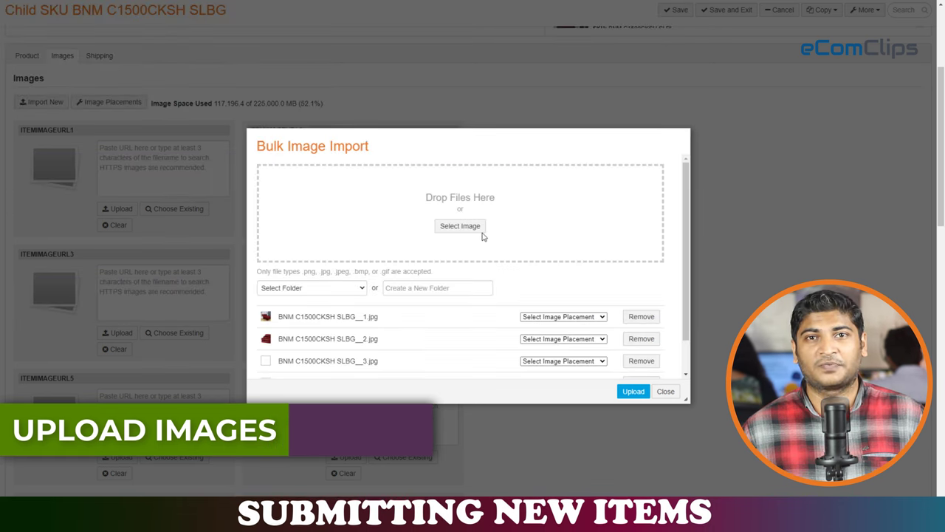
pyautogui.scroll(-3, 517, 281)
# - Assign the four photos to placements ITEMIMAGEURL1, ITEMIMAGEURL2, ITEMIMAGEURL3 and ITEMIMAGEURL4
pyautogui.click(587, 83)
pyautogui.click(586, 103)
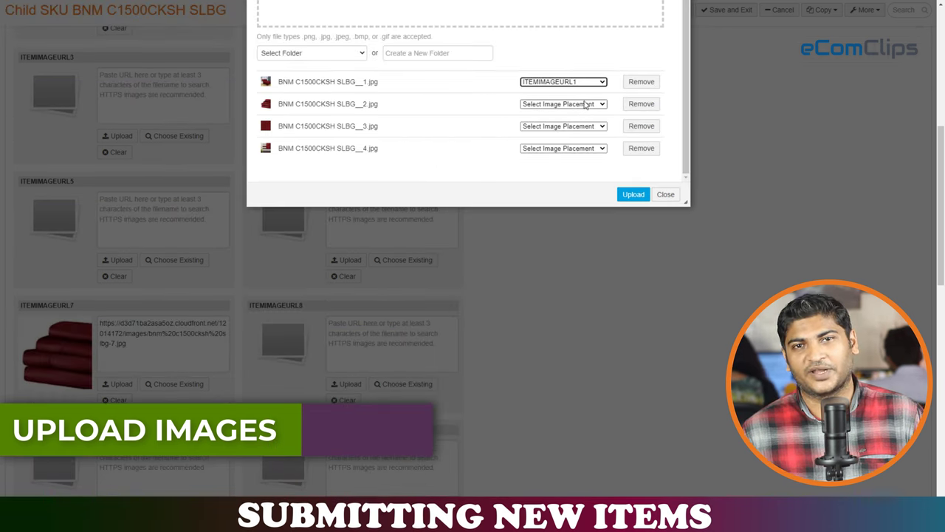
pyautogui.click(586, 104)
pyautogui.click(581, 137)
pyautogui.click(584, 126)
pyautogui.click(582, 153)
pyautogui.click(583, 149)
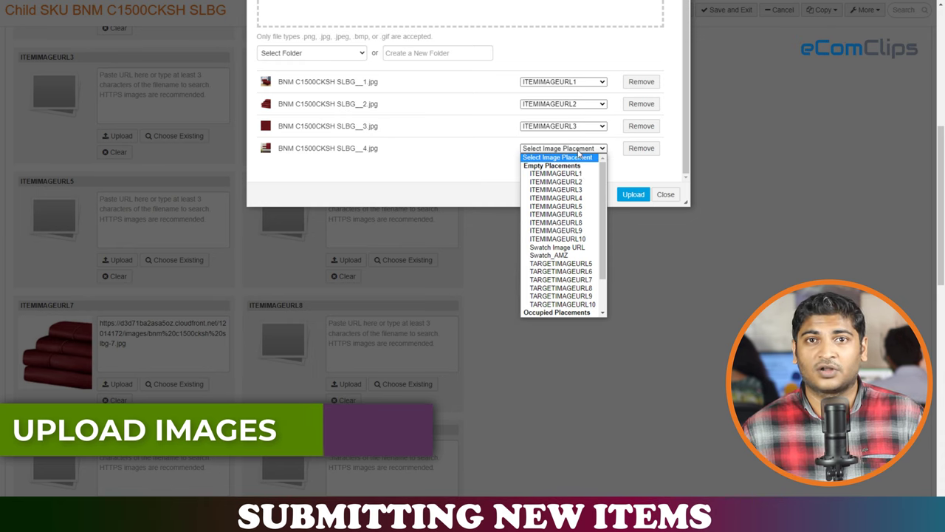
pyautogui.click(583, 193)
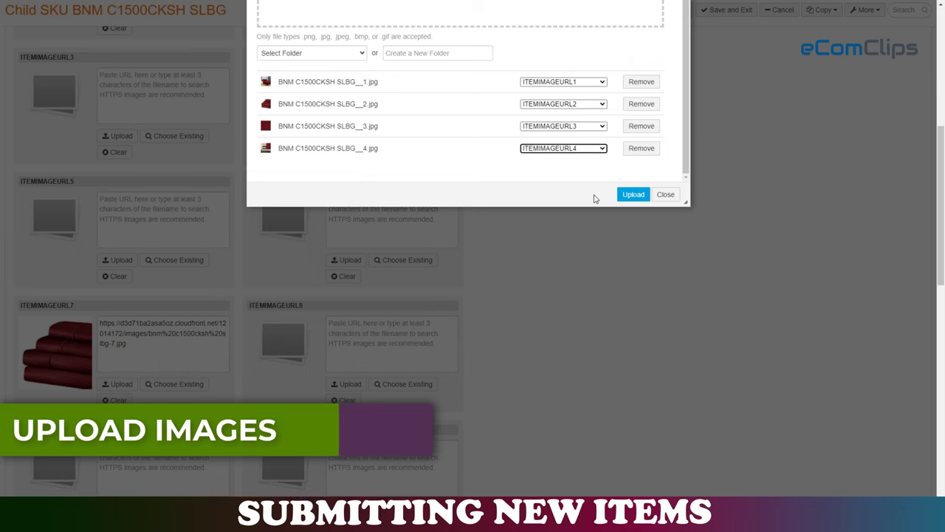
# - Upload the four placed photos and save the product
pyautogui.click(639, 194)
pyautogui.scroll(2, 524, 238)
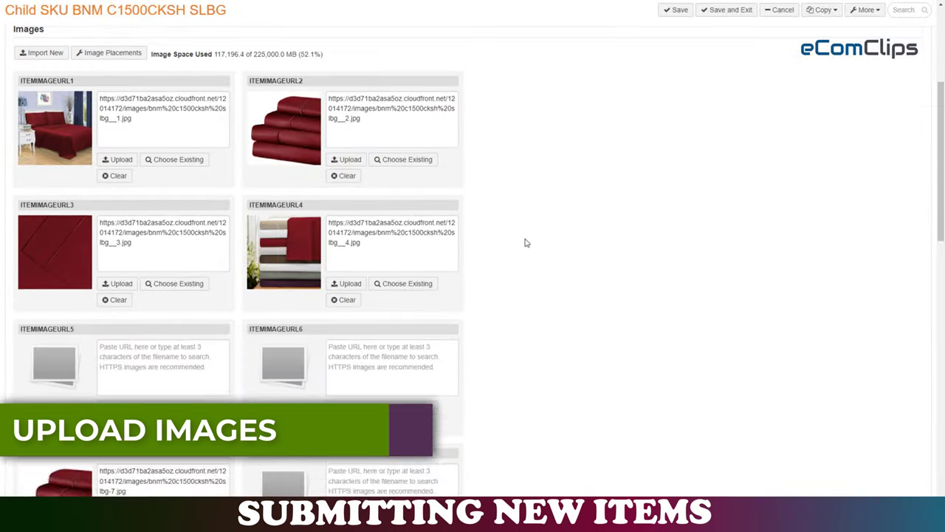
pyautogui.scroll(1, 525, 243)
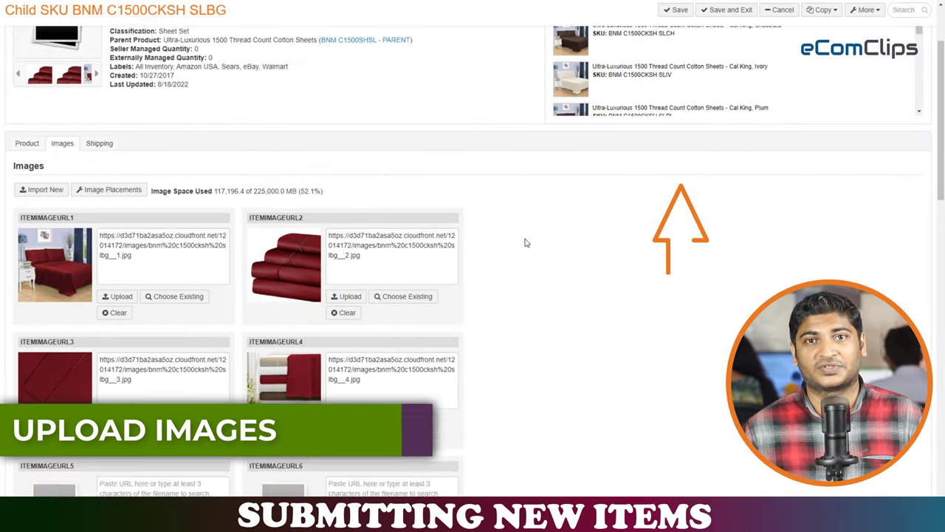
pyautogui.click(677, 10)
pyautogui.scroll(2, 408, 154)
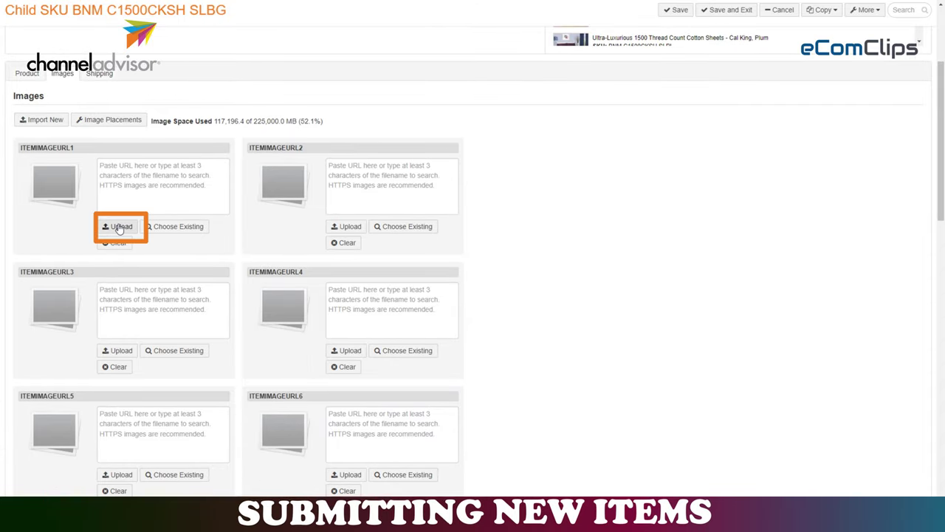
# - Upload the first and second sheet photos into ITEMIMAGEURL1 and ITEMIMAGEURL2
pyautogui.click(120, 227)
pyautogui.click(463, 227)
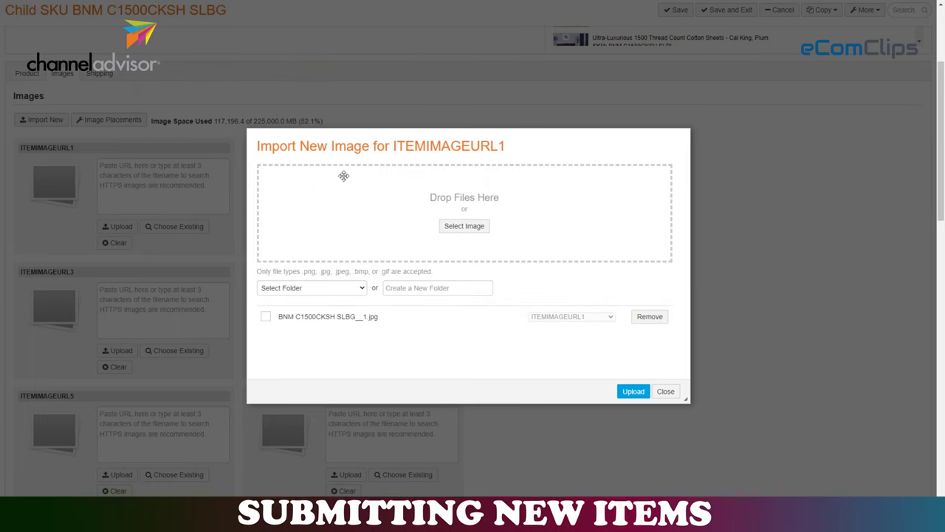
pyautogui.click(625, 392)
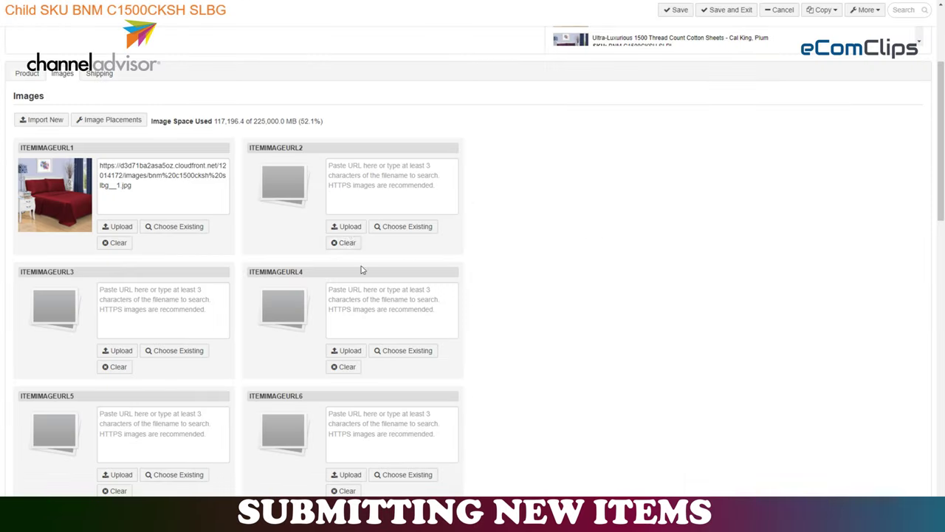
pyautogui.click(345, 227)
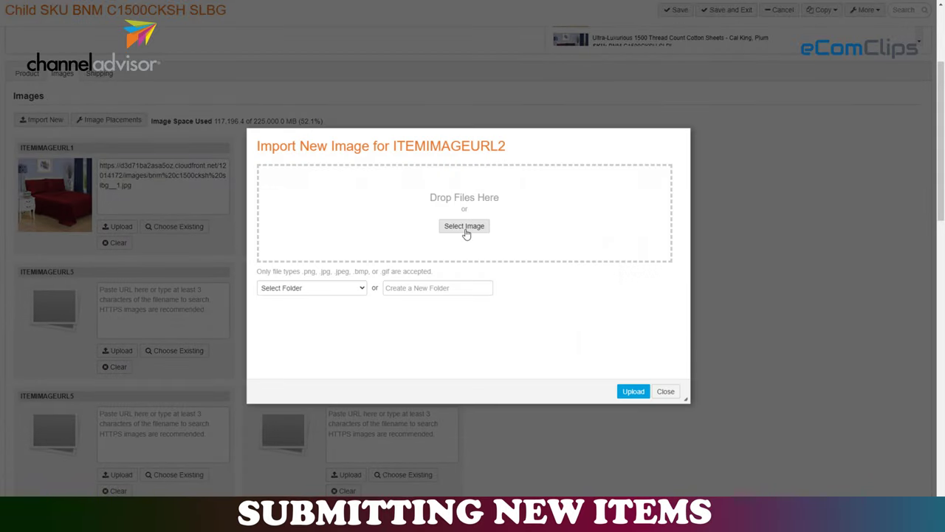
pyautogui.click(464, 226)
pyautogui.doubleClick(167, 82)
pyautogui.click(633, 391)
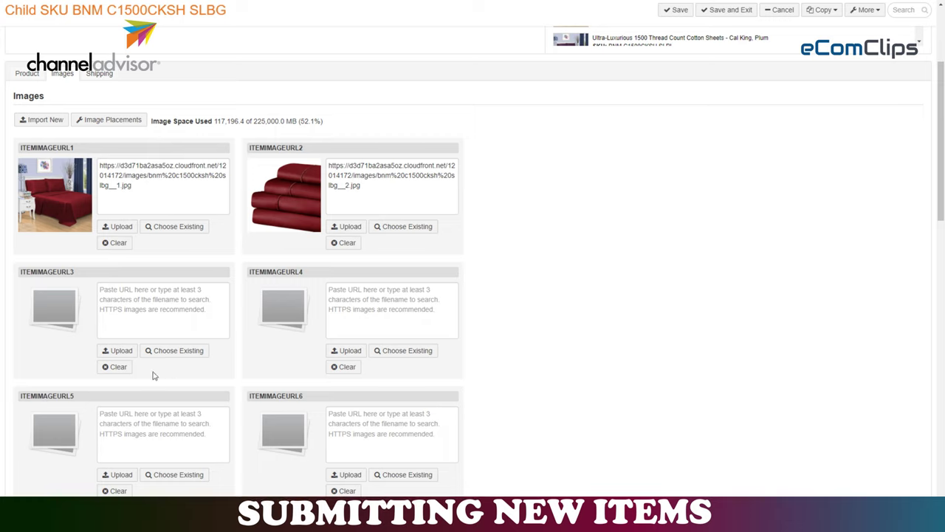
# - Upload the third and fourth photos into ITEMIMAGEURL3 and ITEMIMAGEURL4, then save the product
pyautogui.click(118, 350)
pyautogui.click(471, 226)
pyautogui.doubleClick(227, 85)
pyautogui.click(627, 392)
pyautogui.click(627, 392)
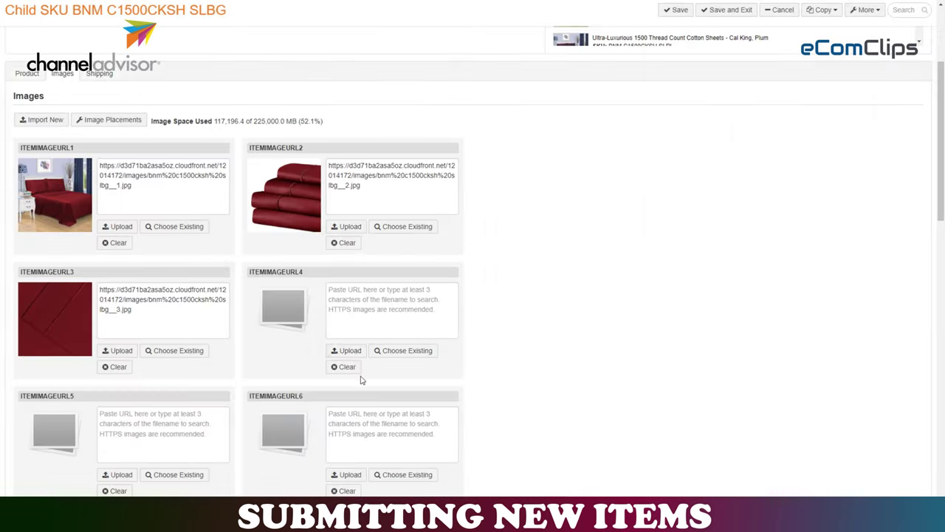
pyautogui.click(351, 351)
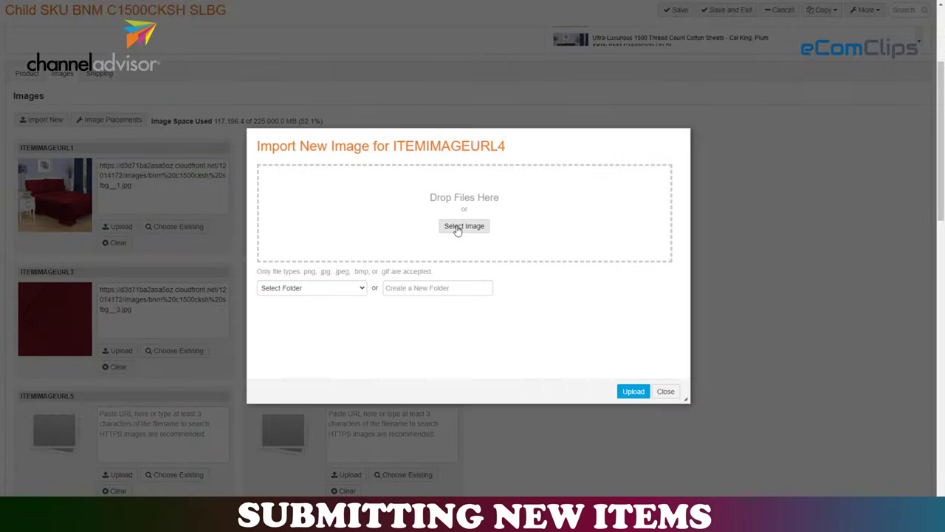
pyautogui.click(464, 226)
pyautogui.doubleClick(280, 80)
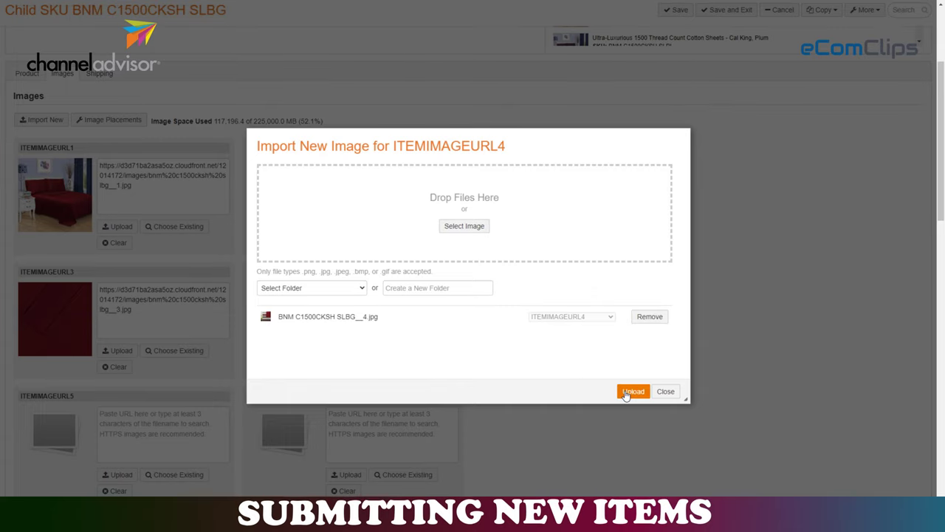
pyautogui.click(625, 393)
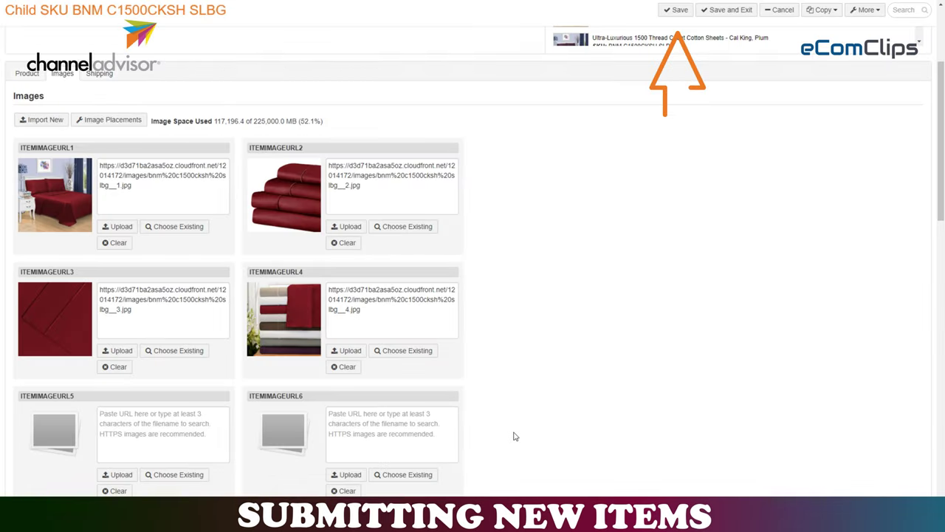
pyautogui.click(680, 10)
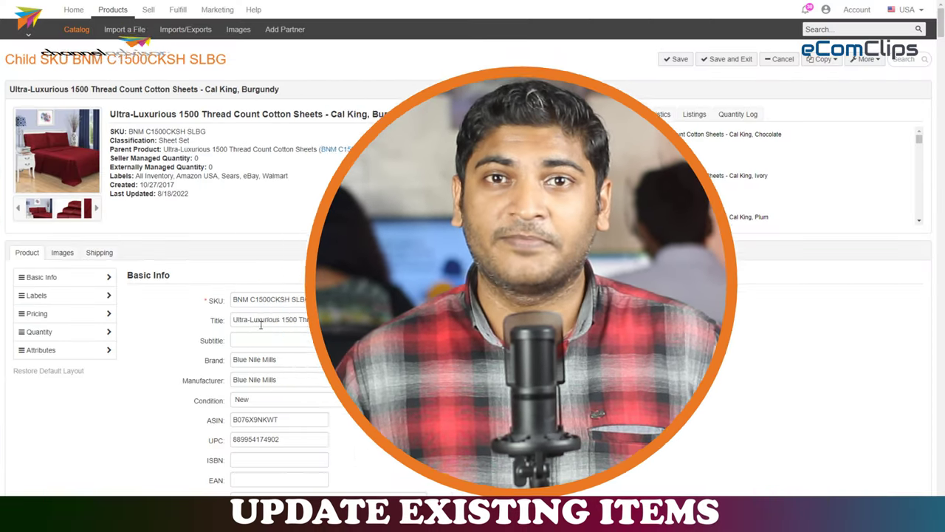
# - Paste the product Description text and the full product title into AmzTitle
pyautogui.scroll(-6, 261, 325)
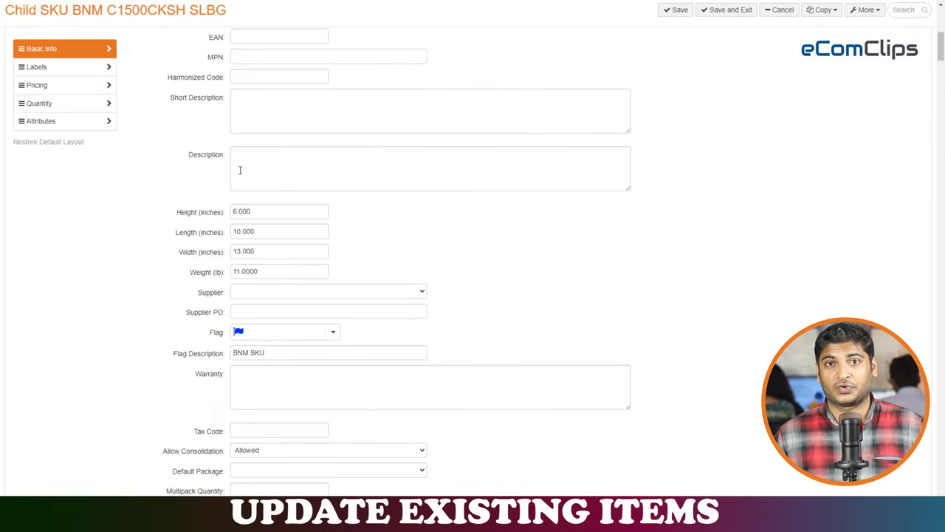
pyautogui.click(237, 169)
pyautogui.click(340, 158)
pyautogui.hotkey('ctrl', 'v')
pyautogui.scroll(-15, 447, 243)
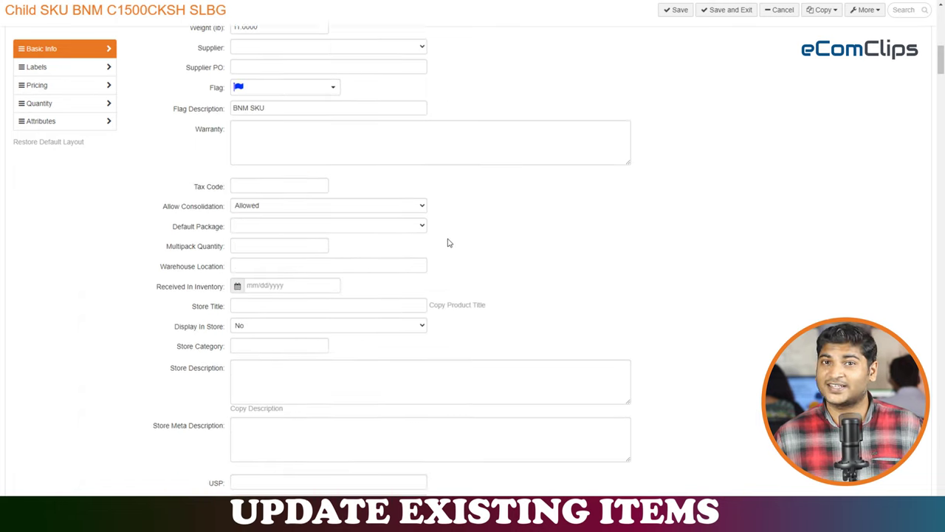
pyautogui.scroll(-15, 173, 303)
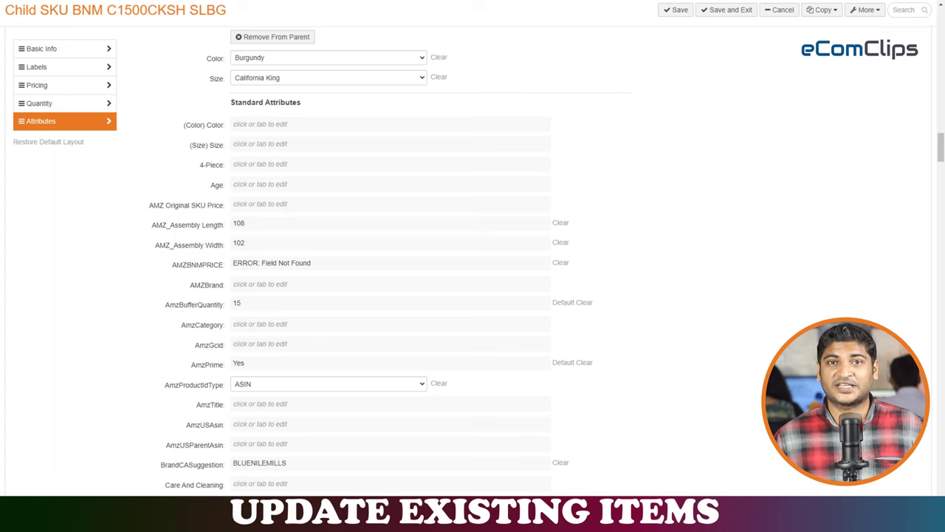
pyautogui.click(251, 408)
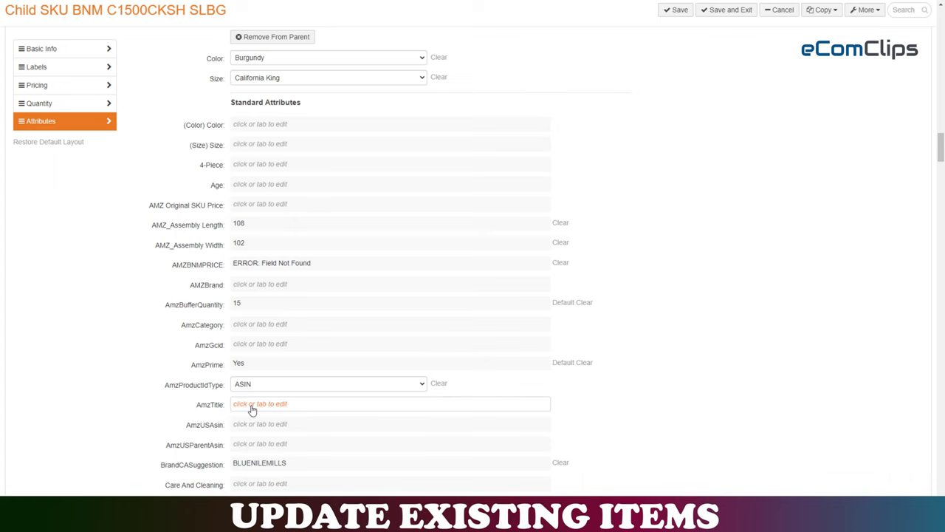
pyautogui.write('BNM 1500 Thread Count Cotton Marrow Stitch Sheet Set, Cozy Bedroom Decor, Heavyweight Daily Bedding, Includes 1 Elastic Deep Pocket Fitted Bedsheet, 1 Flat Sheet, 2 Pillowcases, King, Ivory')
# - Paste bullet text into Feature1 through Feature5 (sizing, thread count, cotton, care, gifting) and save
pyautogui.scroll(-15, 134, 355)
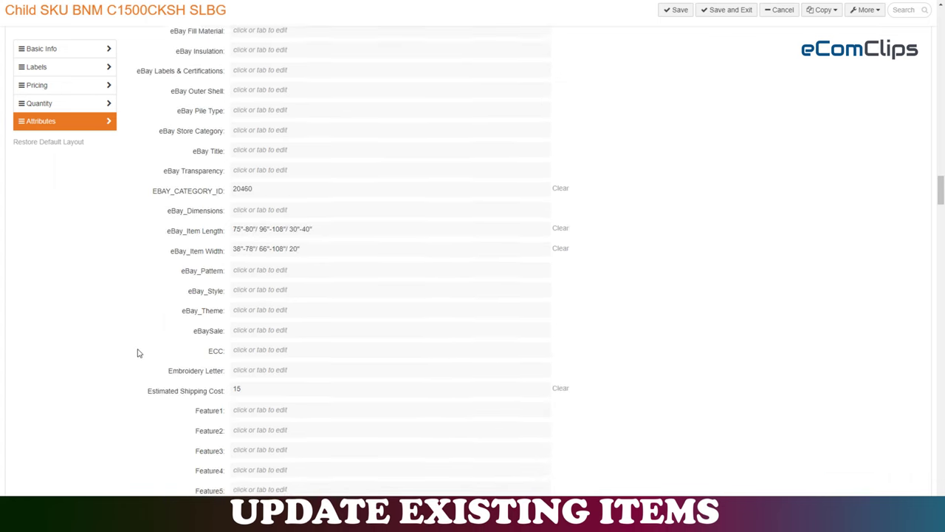
pyautogui.click(276, 231)
pyautogui.hotkey('ctrl', 'v')
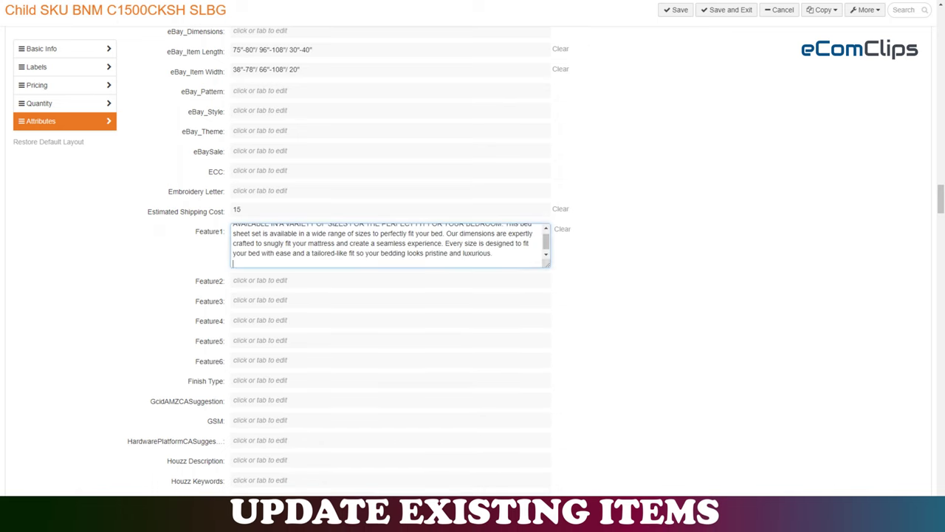
pyautogui.click(312, 282)
pyautogui.write("HIGH THREAD COUNT FOR A PLEASANT NIGHT'S REST: Sleep peacefully night after night with this high thread count sheet set. This 1500 thread count sheet set is expertly crafted to be perfectly soft to the touch yet durable enough to last for years to come. These cotton sheets are perfect for resting delicate or sensitive skin against, night after night.")
pyautogui.click(329, 333)
pyautogui.write('THE SOFTNESS AND DURABILITY OF QUALITY COTTON: This bedding set is crafted from 100-percent pure Cotton for all the softness, breathability, and temperature regulation of this fine fabric. Cotton is an incredibly durable and soft material that is sure to make this bedding set last for years to come.')
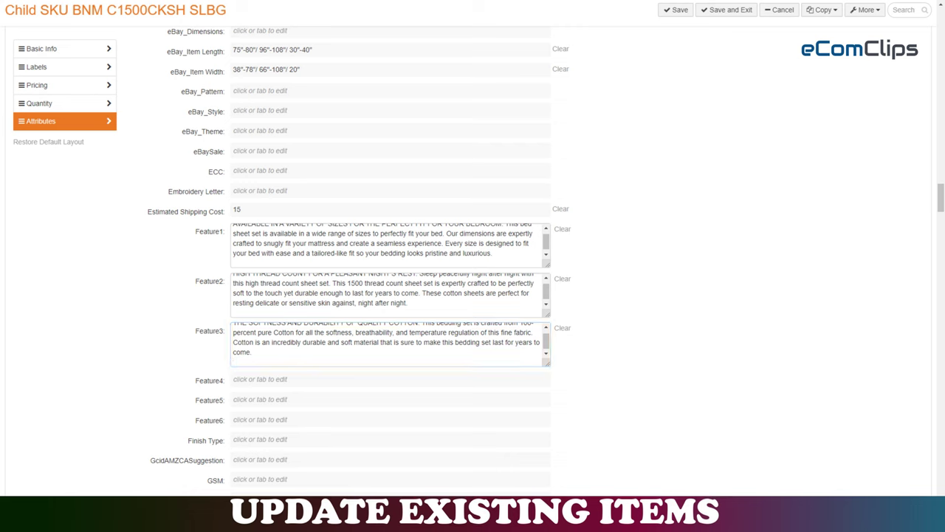
pyautogui.click(297, 382)
pyautogui.hotkey('ctrl', 'v')
pyautogui.click(330, 435)
pyautogui.hotkey('ctrl', 'v')
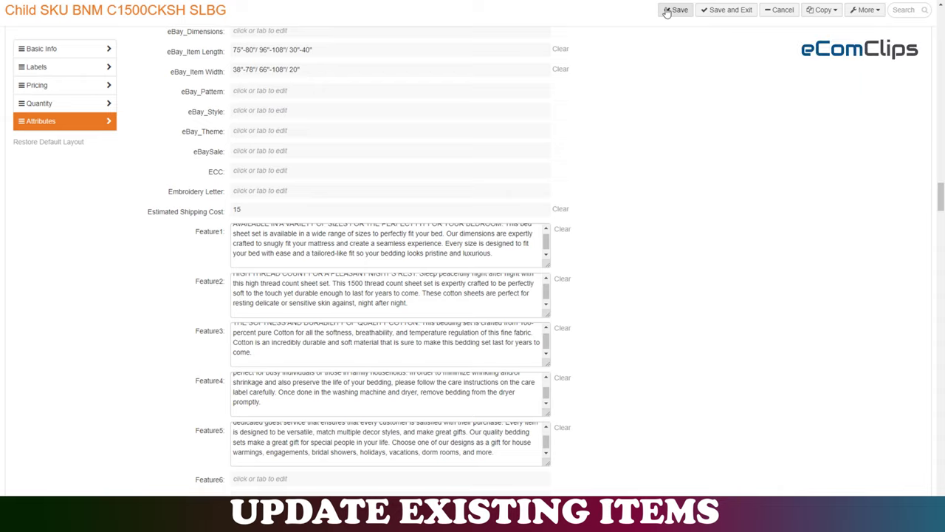
pyautogui.click(666, 10)
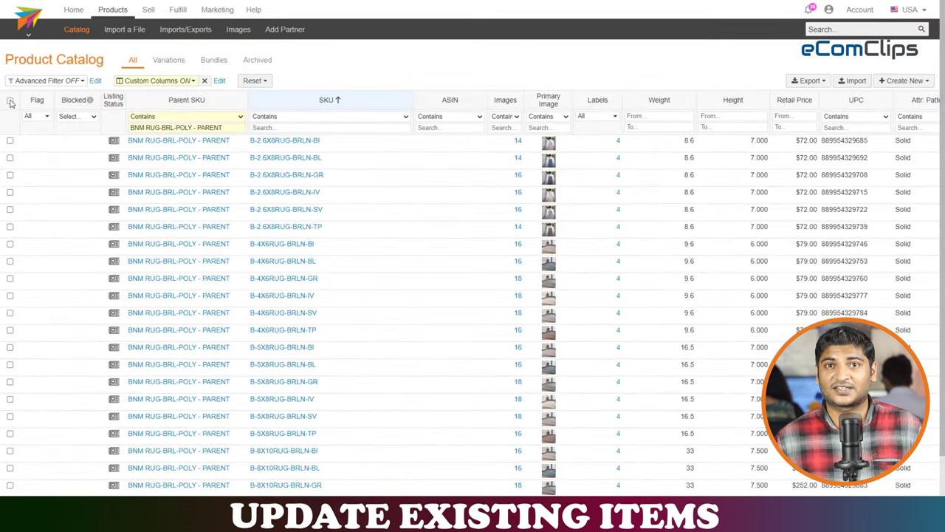
# - Select every BNM RUG-BRL-POLY product in the catalog and choose a Custom export
pyautogui.click(10, 101)
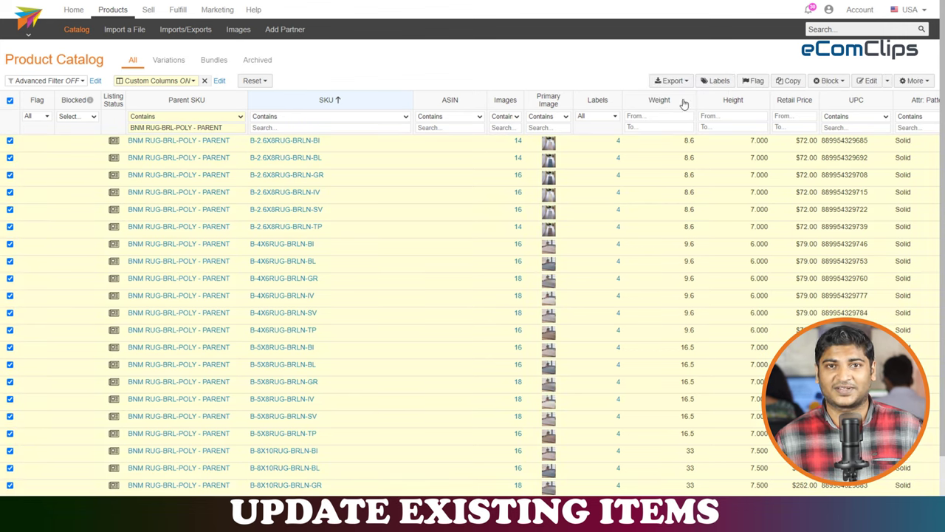
pyautogui.click(678, 84)
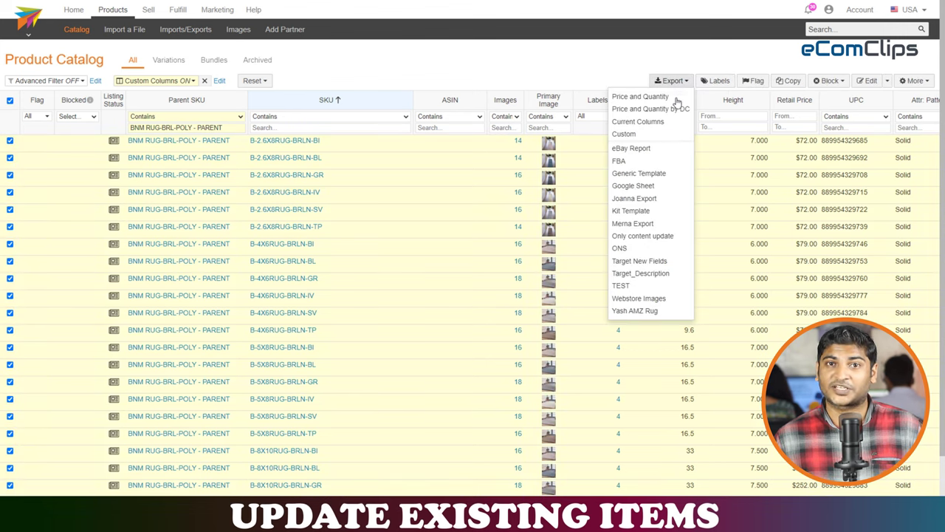
pyautogui.click(624, 136)
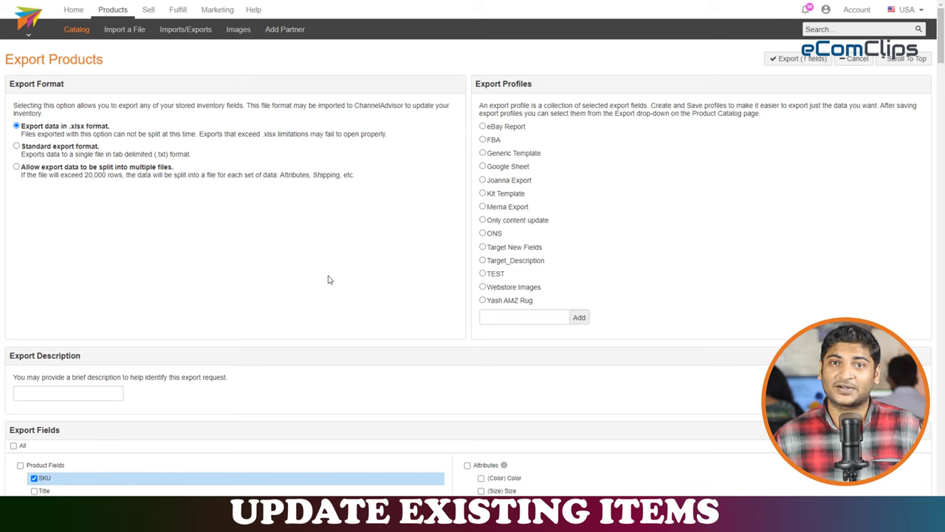
# - Add Description, AmzTitle and Feature1–Feature5 to the .xlsx export and run the 8-field export
pyautogui.scroll(-4, 331, 281)
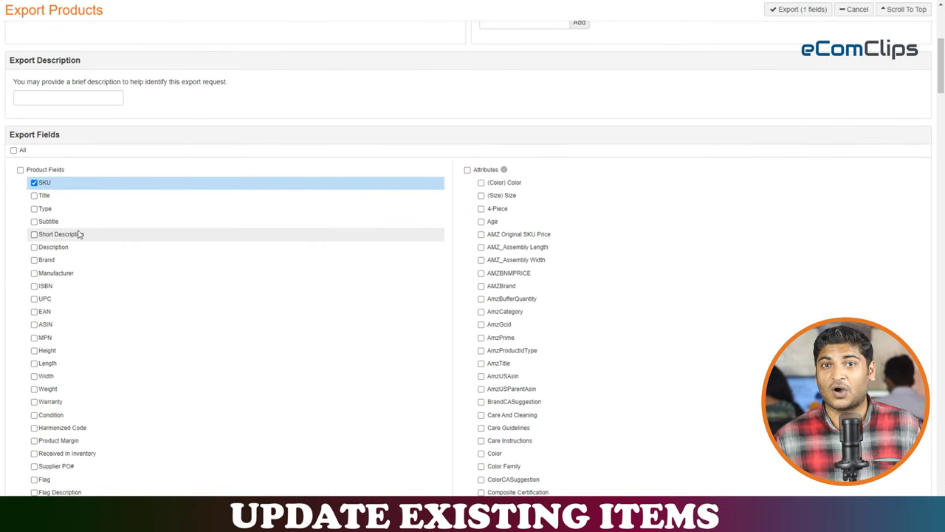
pyautogui.click(54, 247)
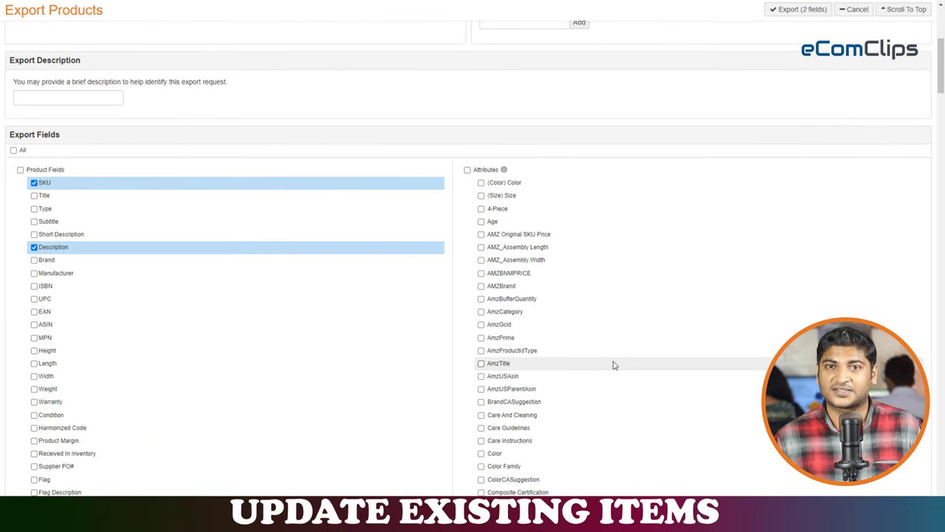
pyautogui.scroll(-1, 613, 365)
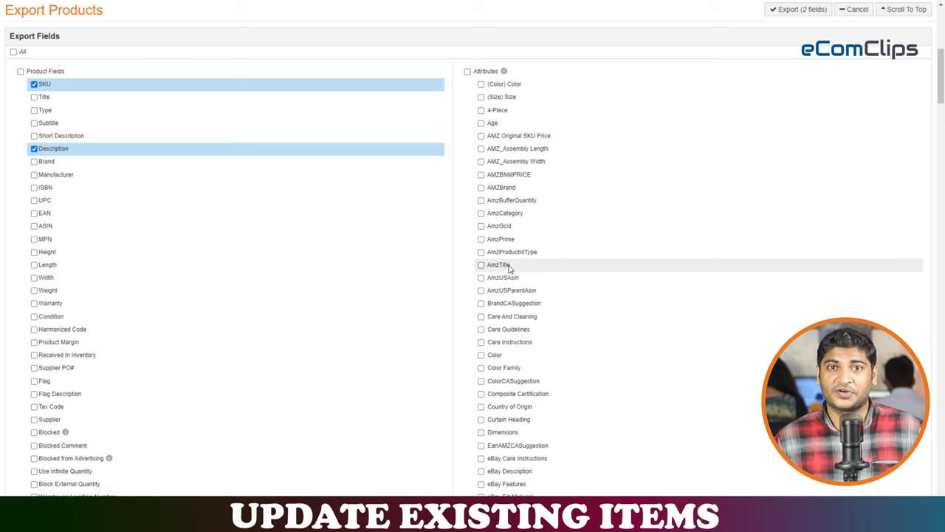
pyautogui.click(509, 268)
pyautogui.scroll(-5, 508, 268)
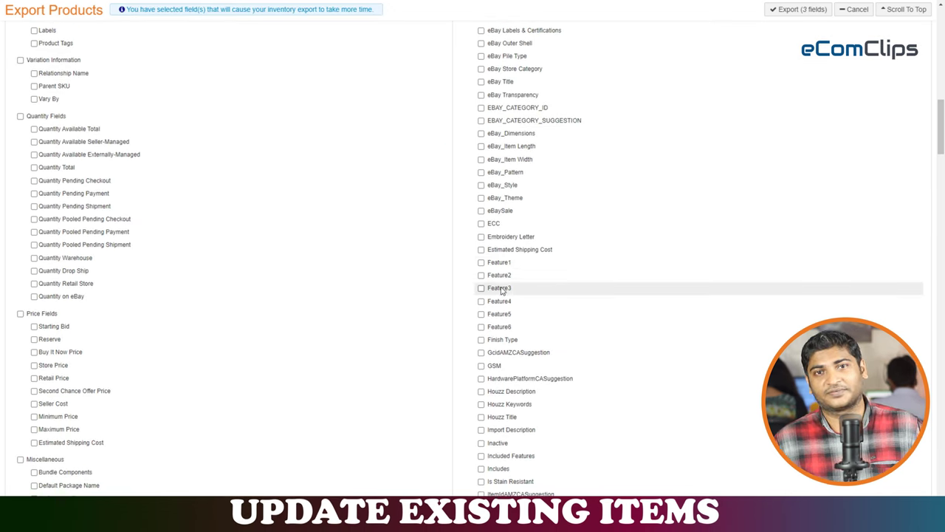
pyautogui.click(499, 262)
pyautogui.click(499, 274)
pyautogui.click(499, 288)
pyautogui.click(499, 300)
pyautogui.click(503, 314)
pyautogui.click(798, 13)
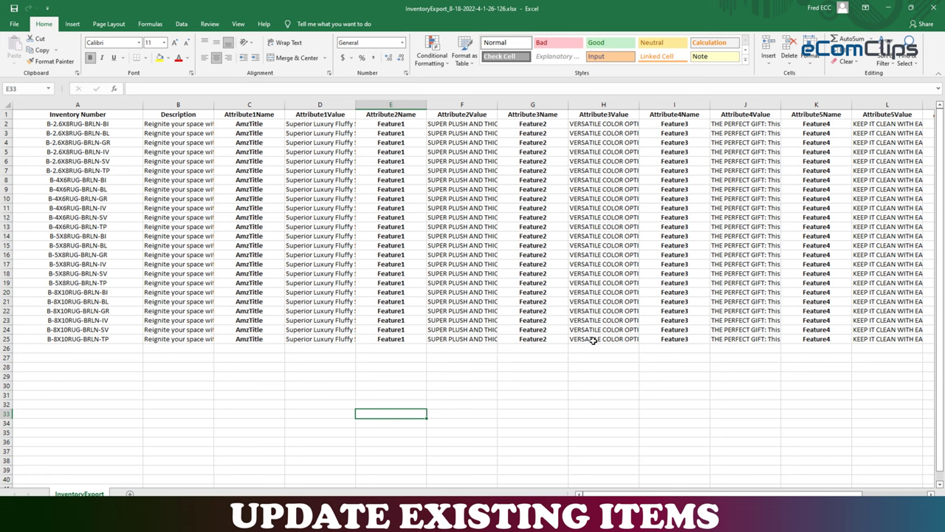
# - Check the InventoryExport rug SKU sheet in Excel, then minimize Excel
pyautogui.moveTo(739, 493)
pyautogui.mouseDown()
pyautogui.moveTo(771, 493)
pyautogui.moveTo(738, 493)
pyautogui.mouseUp()
pyautogui.click(891, 7)
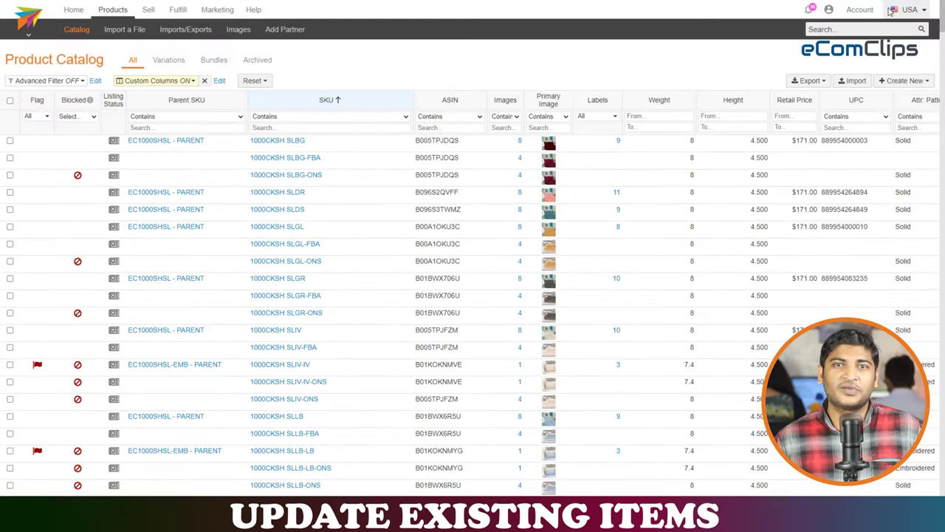
# - Set up an Updates Only import using the InventoryExport .xlsx file from Downloads
pyautogui.click(855, 80)
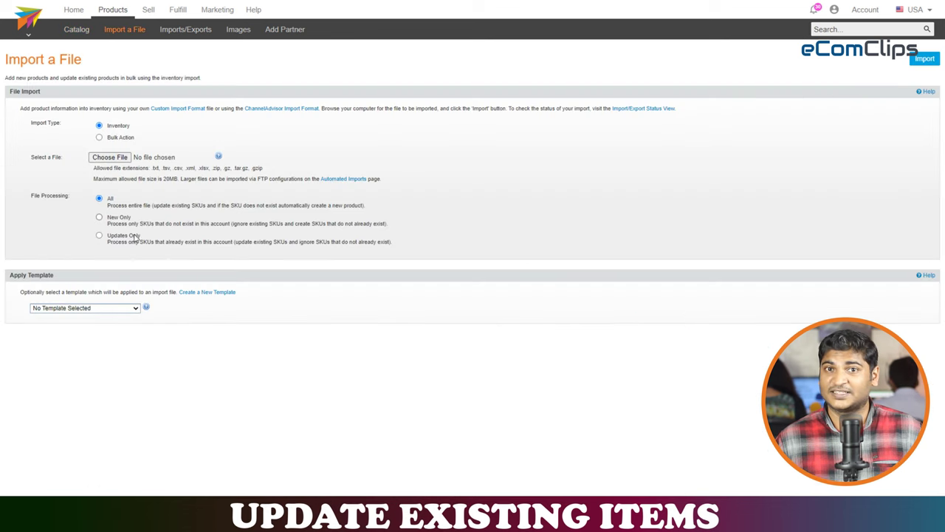
pyautogui.click(99, 236)
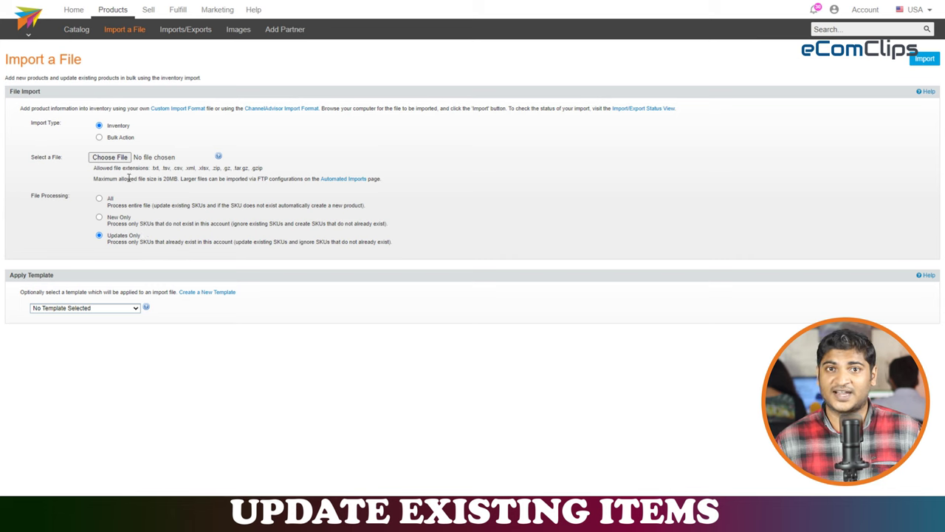
pyautogui.click(116, 159)
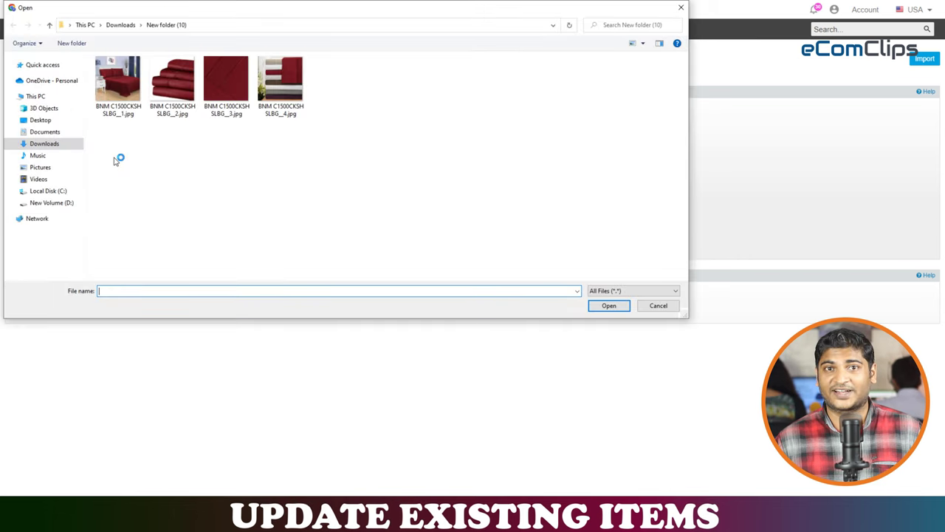
pyautogui.click(44, 144)
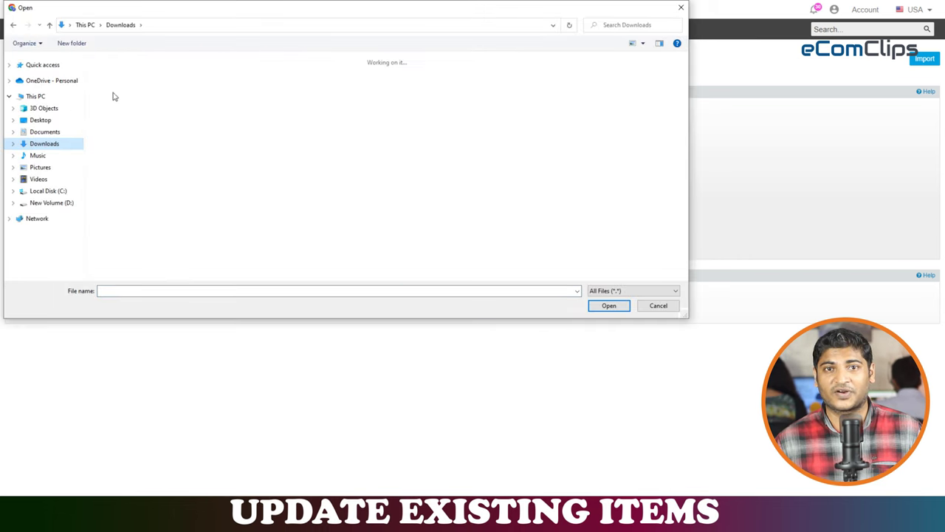
pyautogui.doubleClick(107, 94)
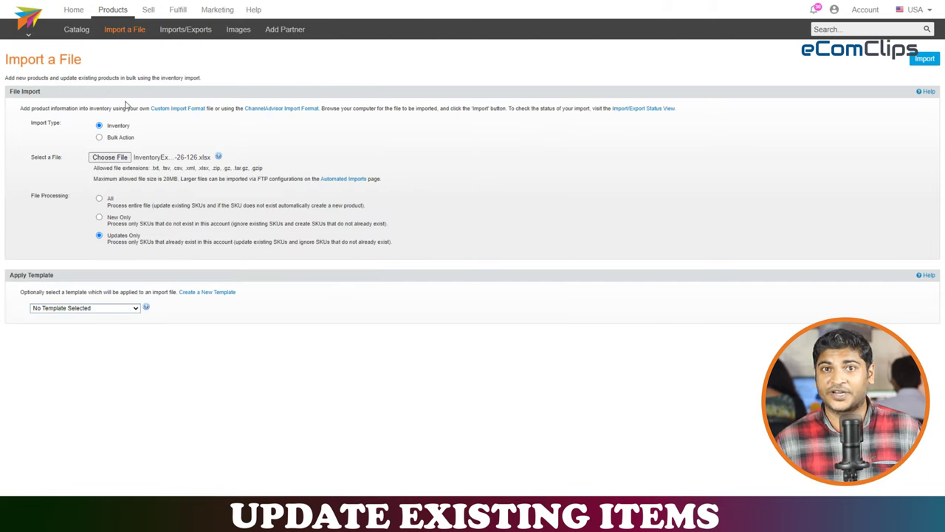